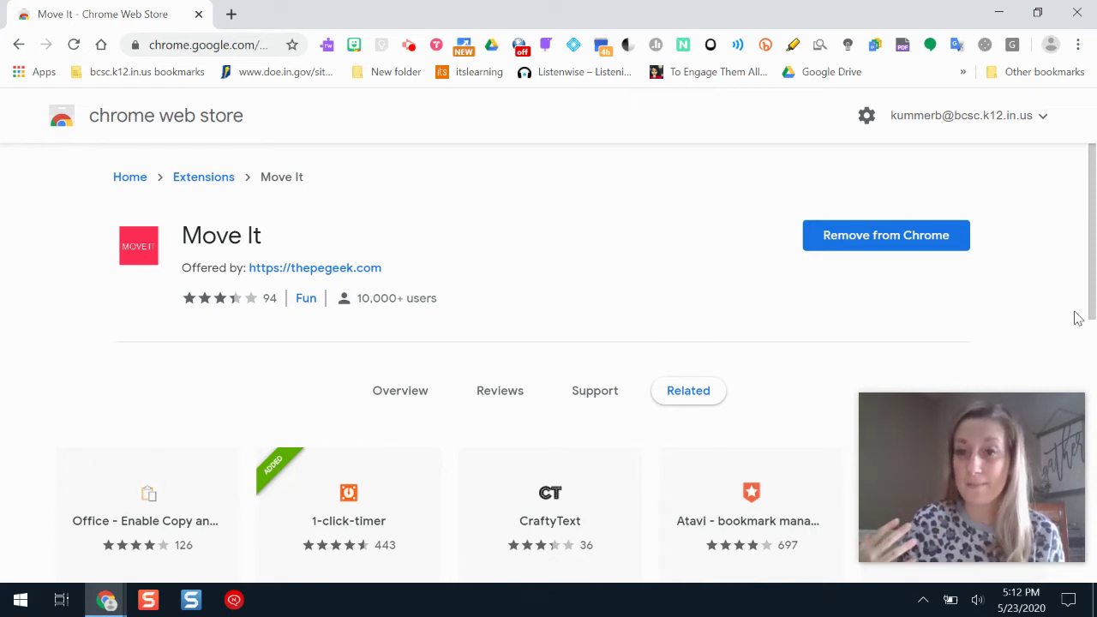
- Search the Chrome Web Store for 'noisli' and open the Noisli extension panel
left_click(129, 186)
left_click(166, 177)
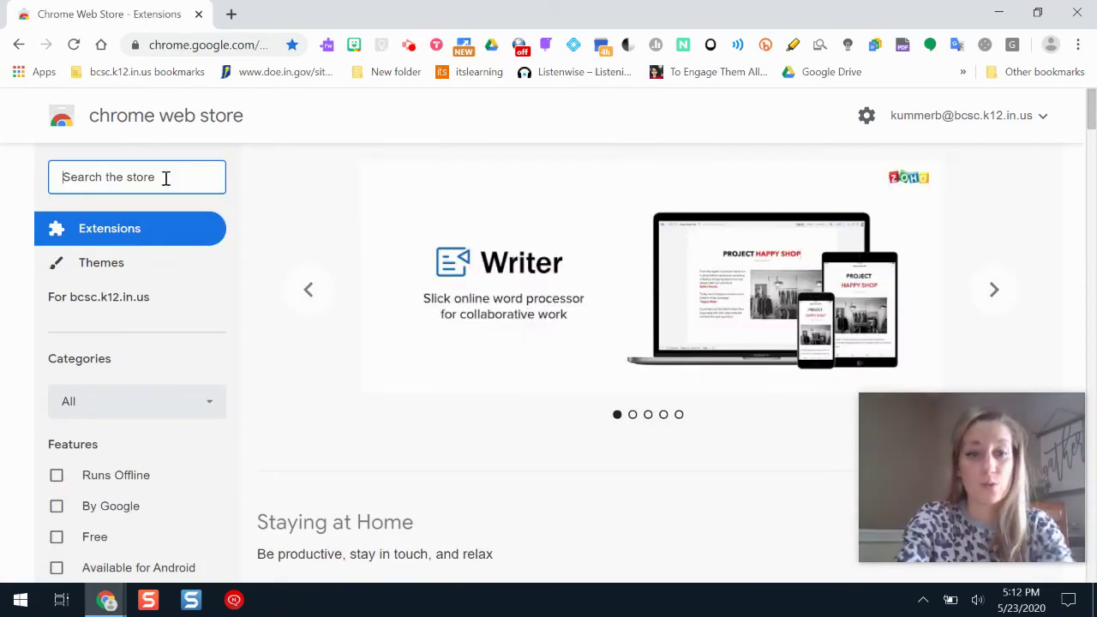
type("noisli")
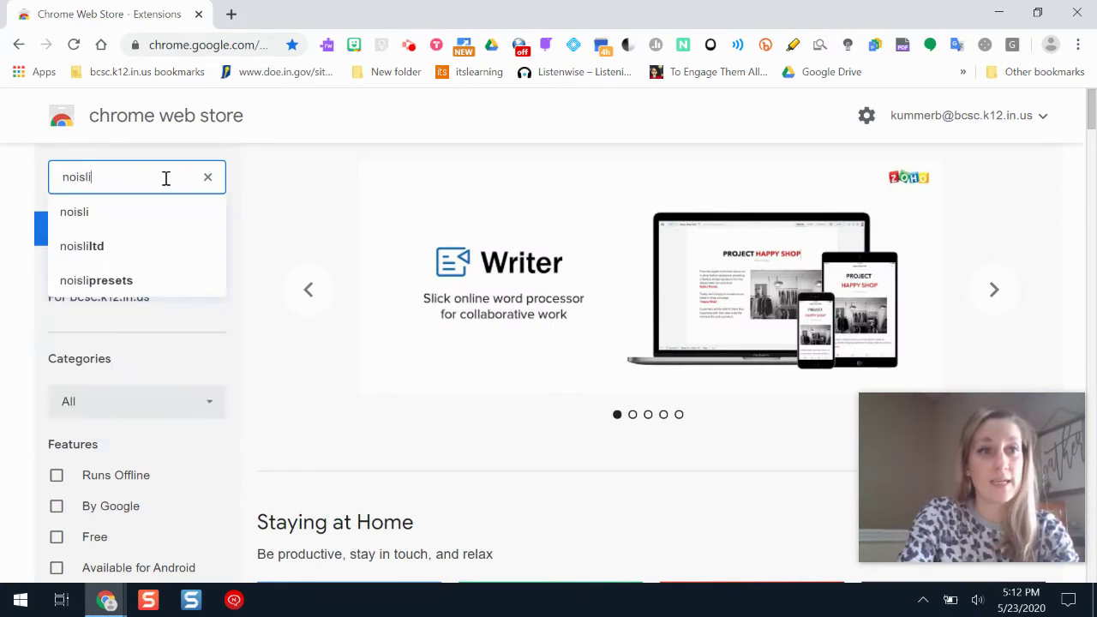
key("Return")
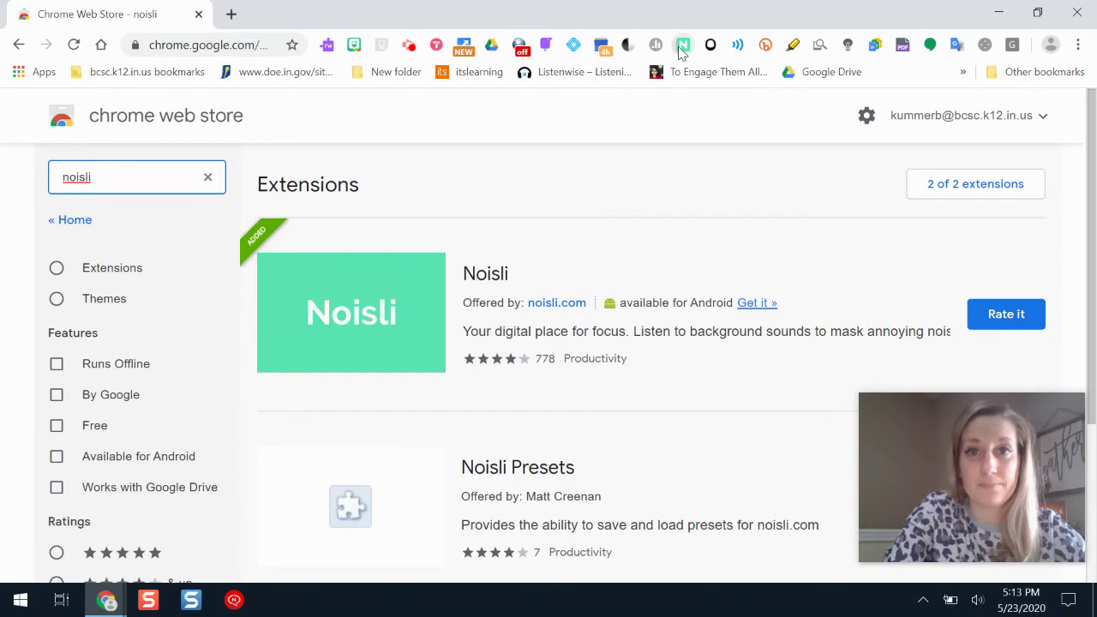
left_click(682, 47)
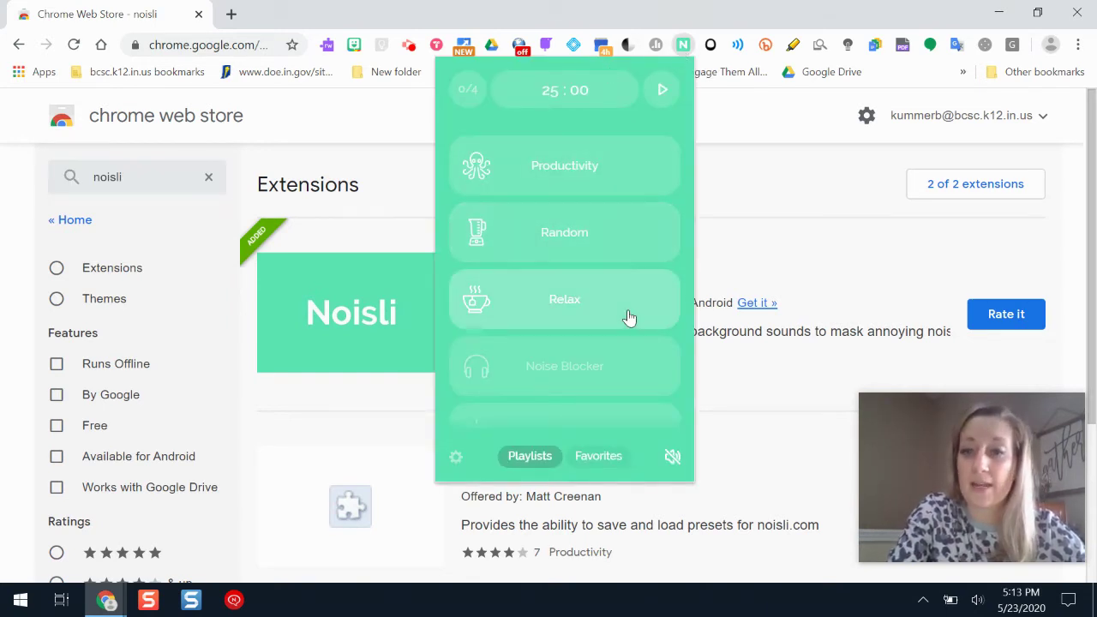
- Open the Noisli account settings, return to the store results, and unmute Noisli in the reopened panel
left_click(456, 457)
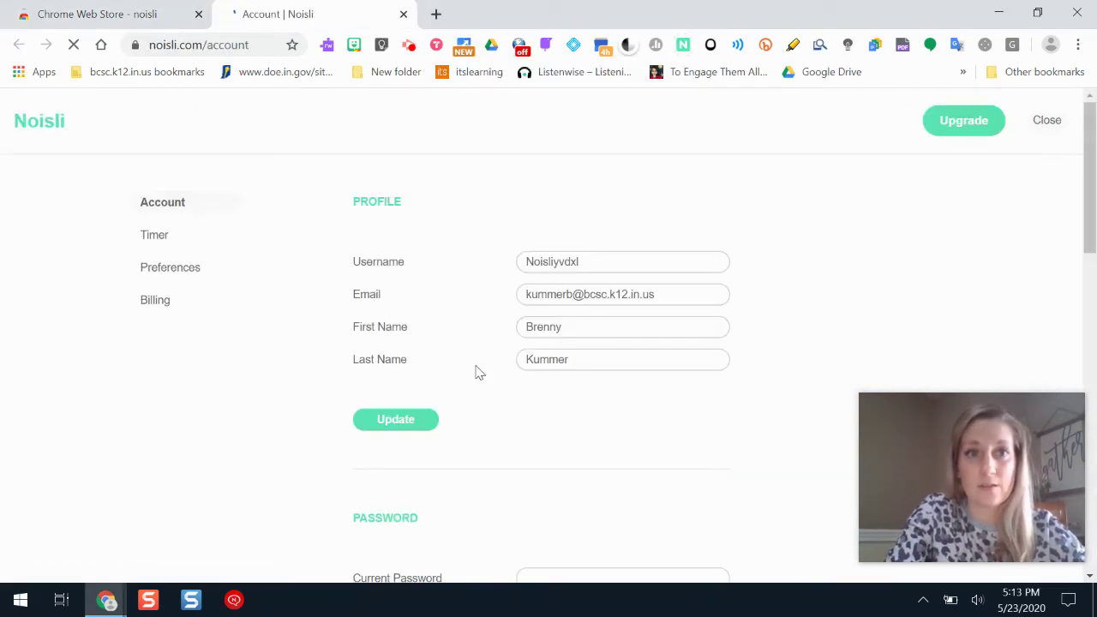
left_click(144, 15)
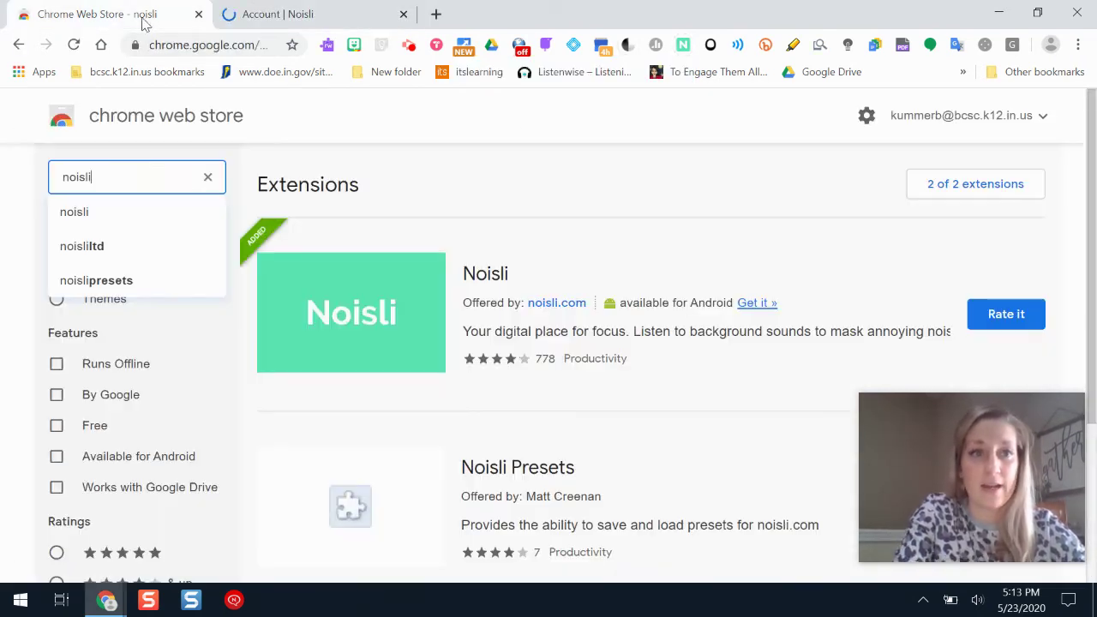
left_click(683, 45)
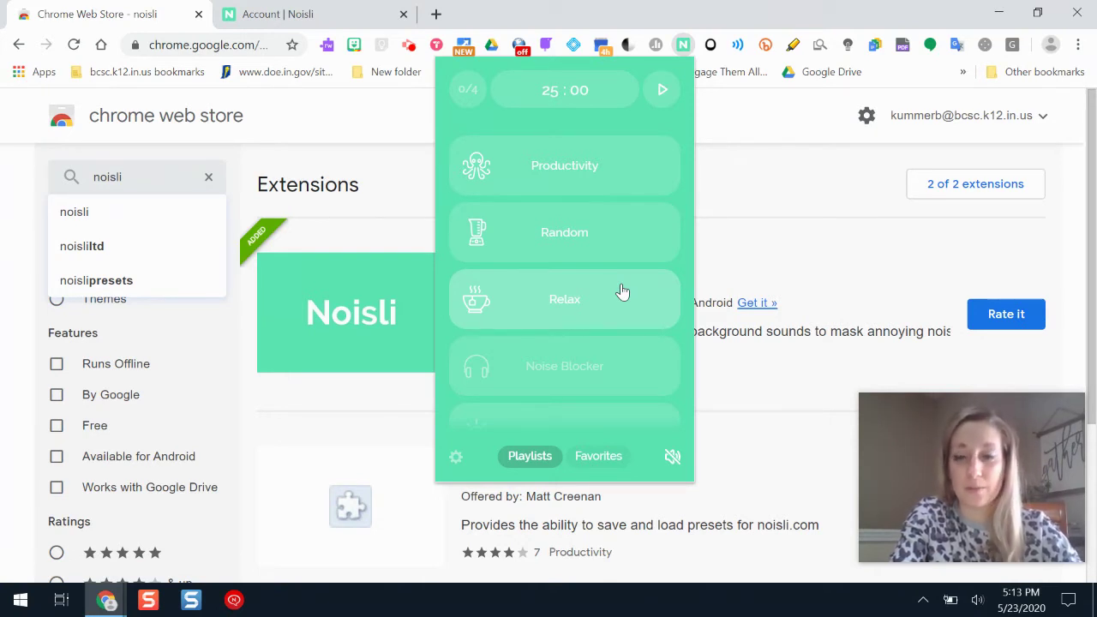
left_click(674, 467)
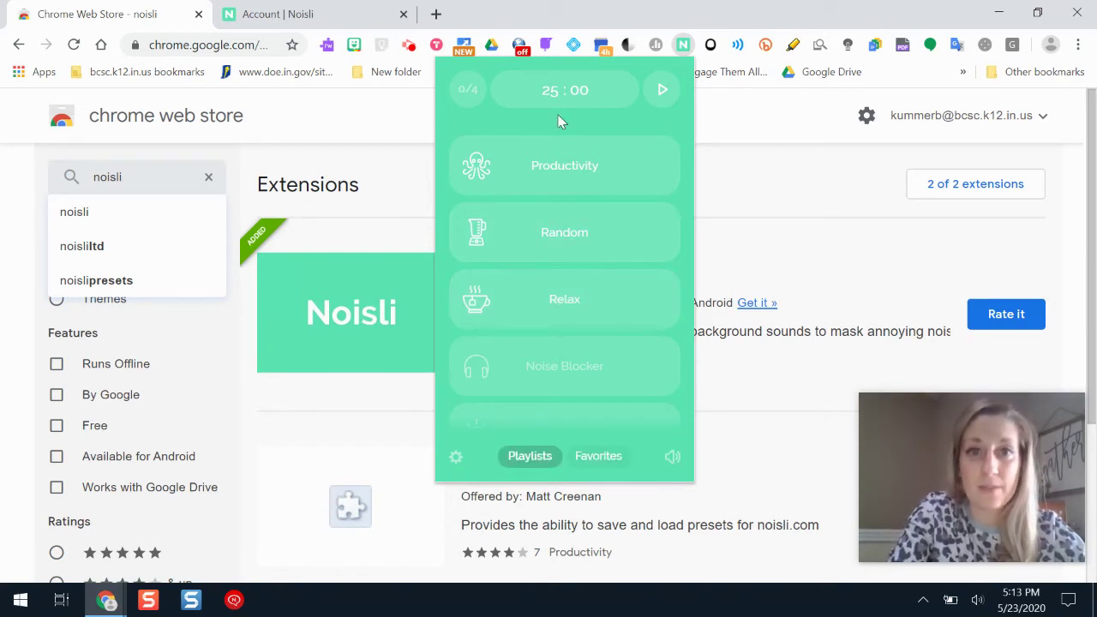
- Check the computer's speaker volume in the Windows volume panel, then close it
mouse_move(551, 101)
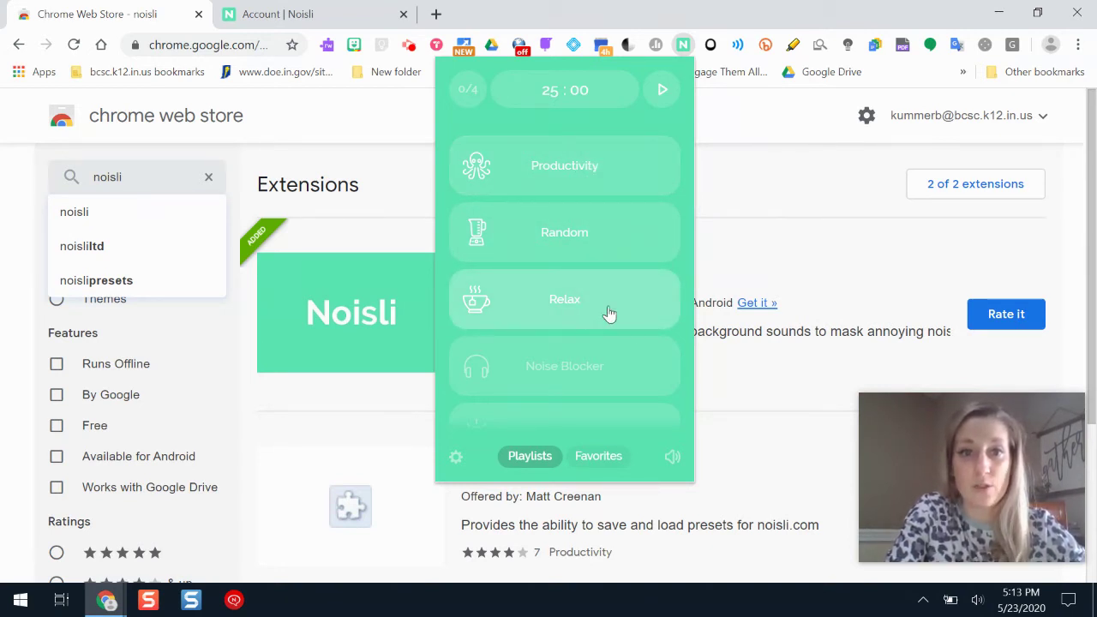
mouse_move(598, 307)
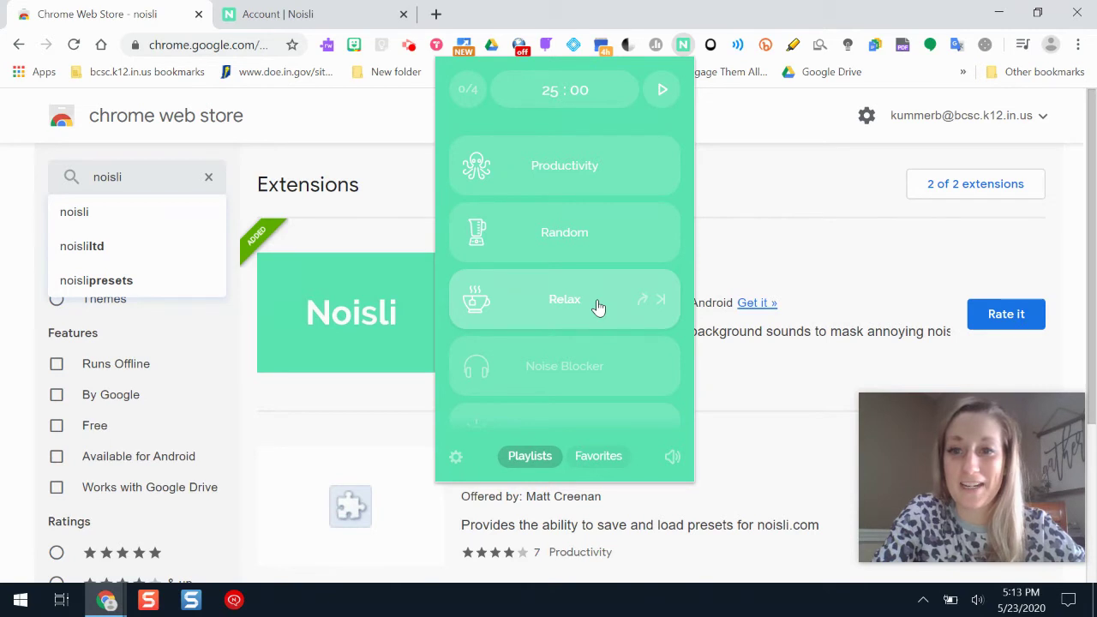
left_click(976, 600)
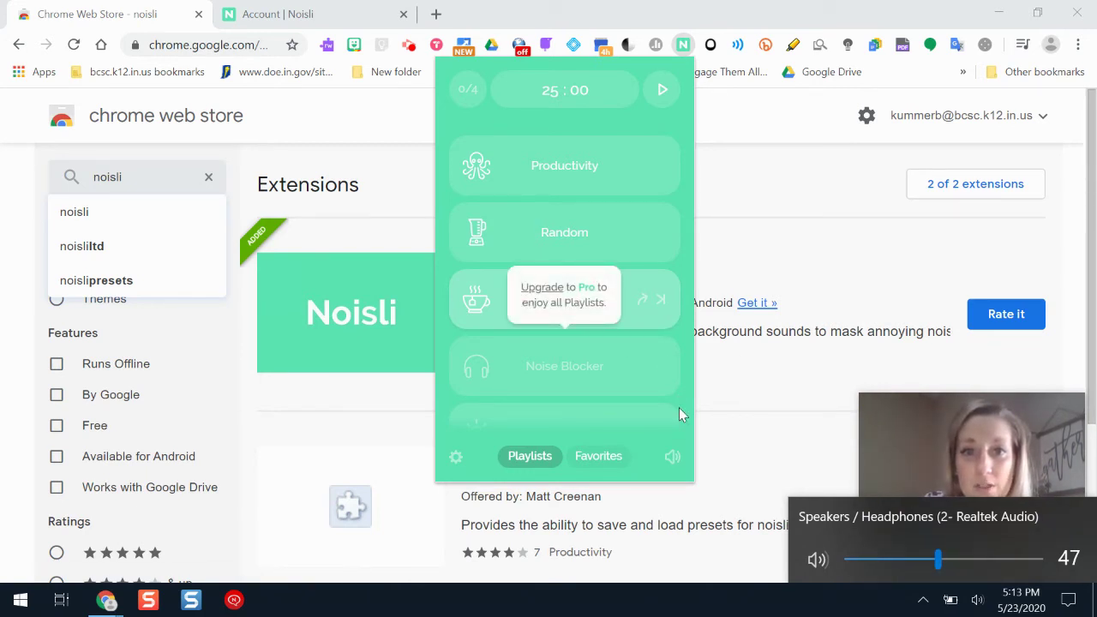
left_click(660, 304)
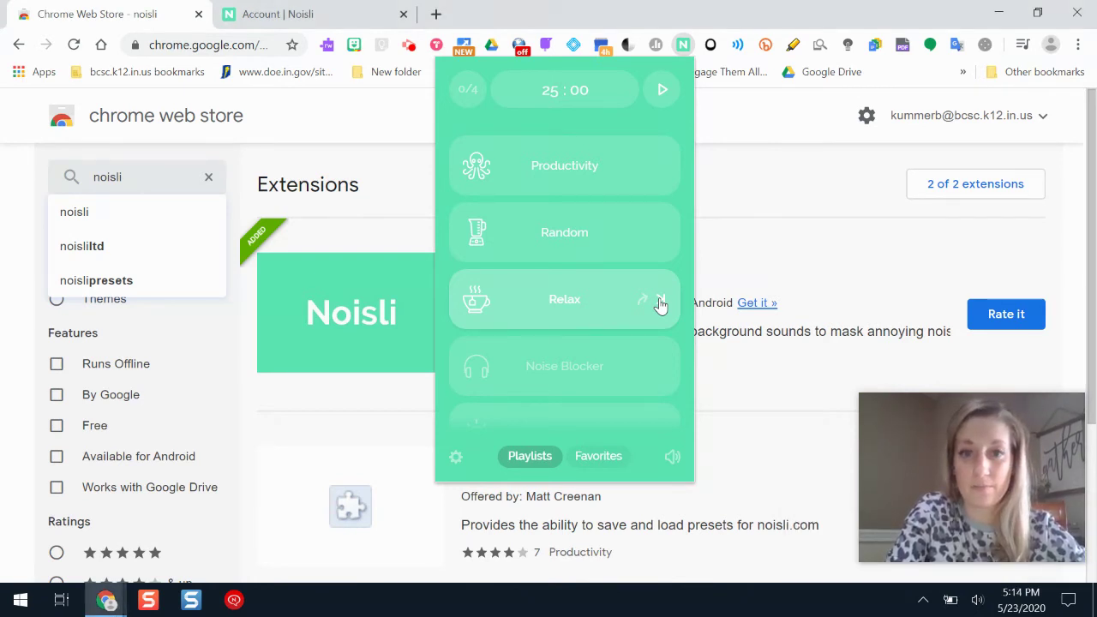
- Mute Noisli again and show the Favorites combos to begin a new combo
left_click(672, 459)
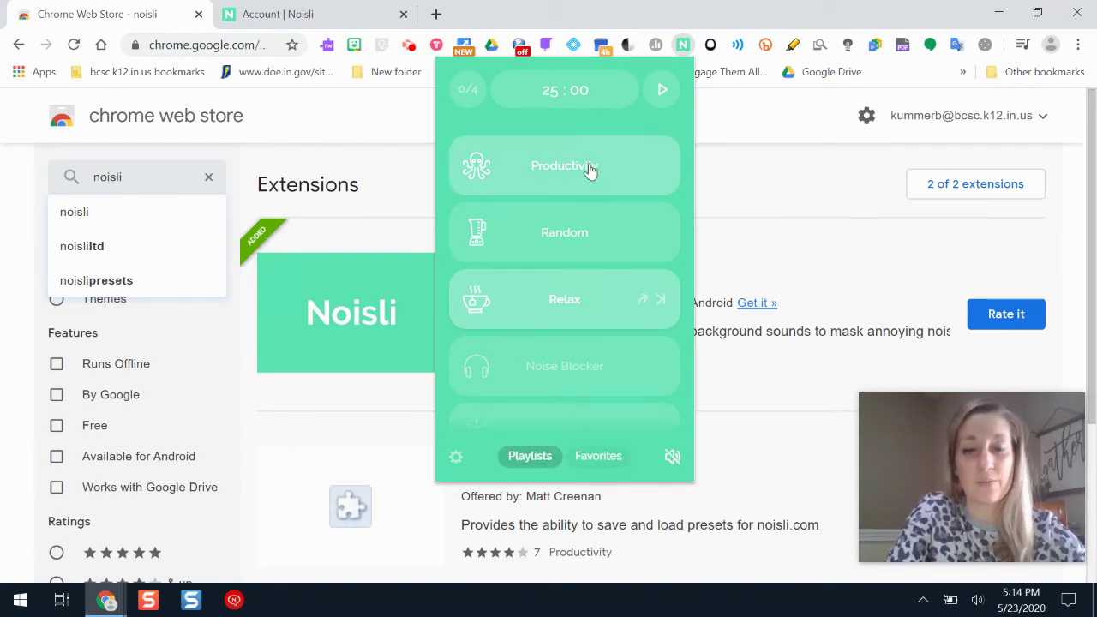
left_click(604, 463)
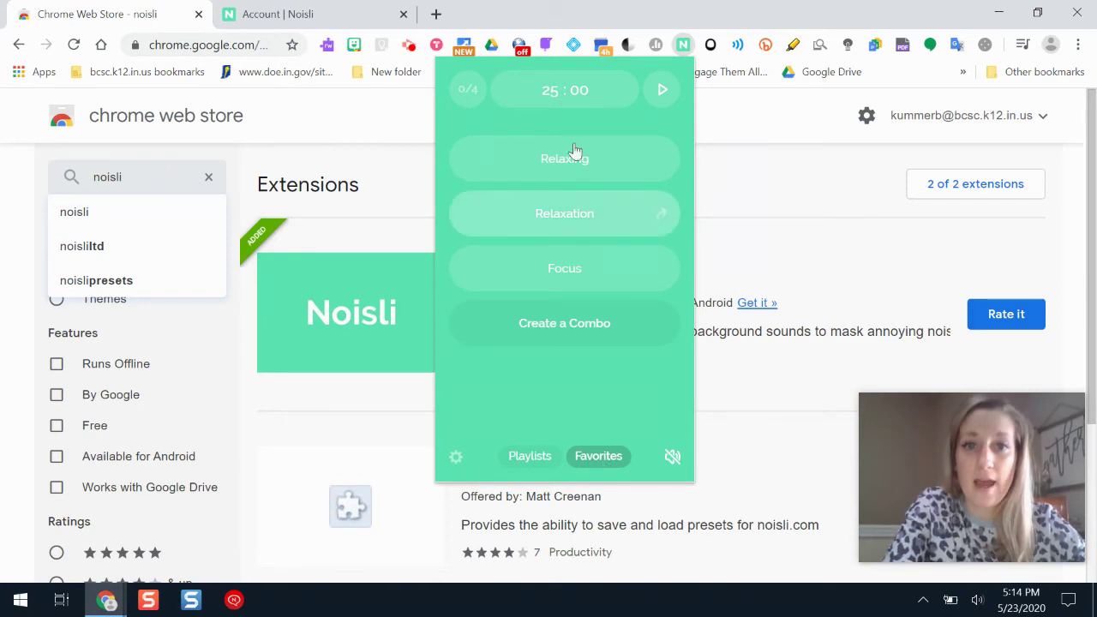
left_click(574, 334)
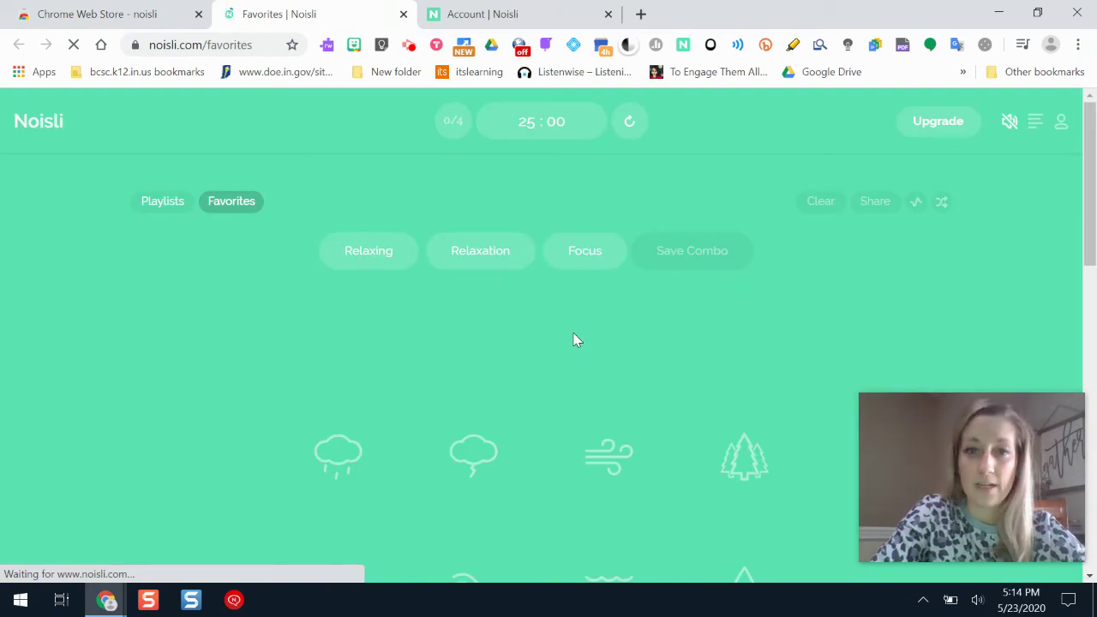
- Turn on the coffee-cup sound with a slightly raised volume, then add the forest sound
left_click_drag(1090, 159, 1094, 250)
mouse_move(1010, 127)
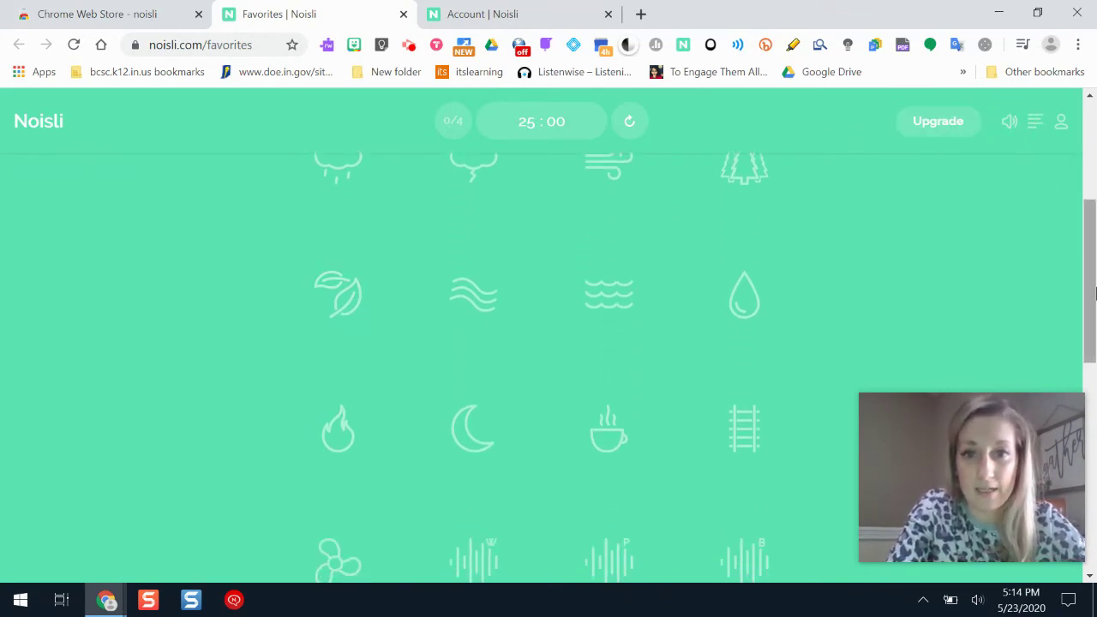
left_click_drag(1094, 293, 1094, 339)
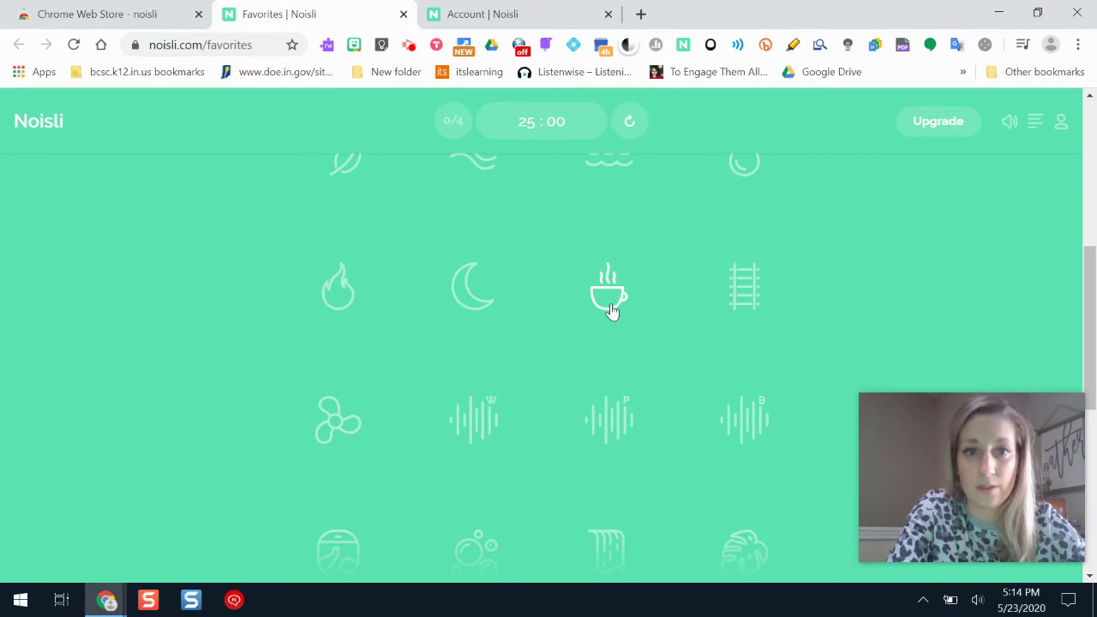
left_click(610, 310)
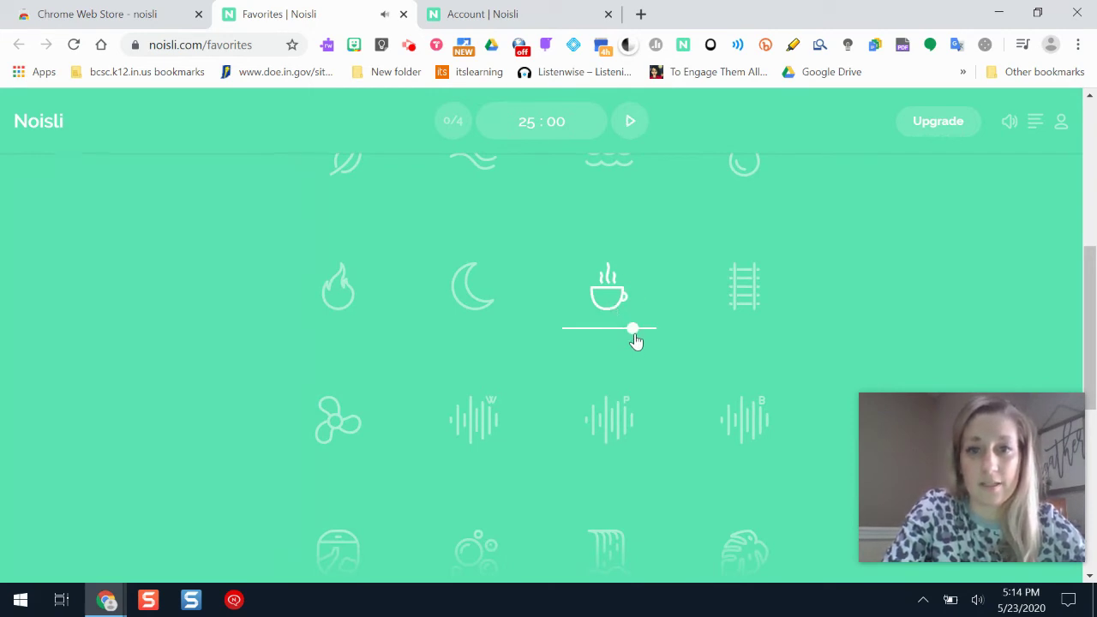
left_click_drag(636, 331, 648, 332)
left_click_drag(1094, 321, 1094, 220)
left_click(725, 331)
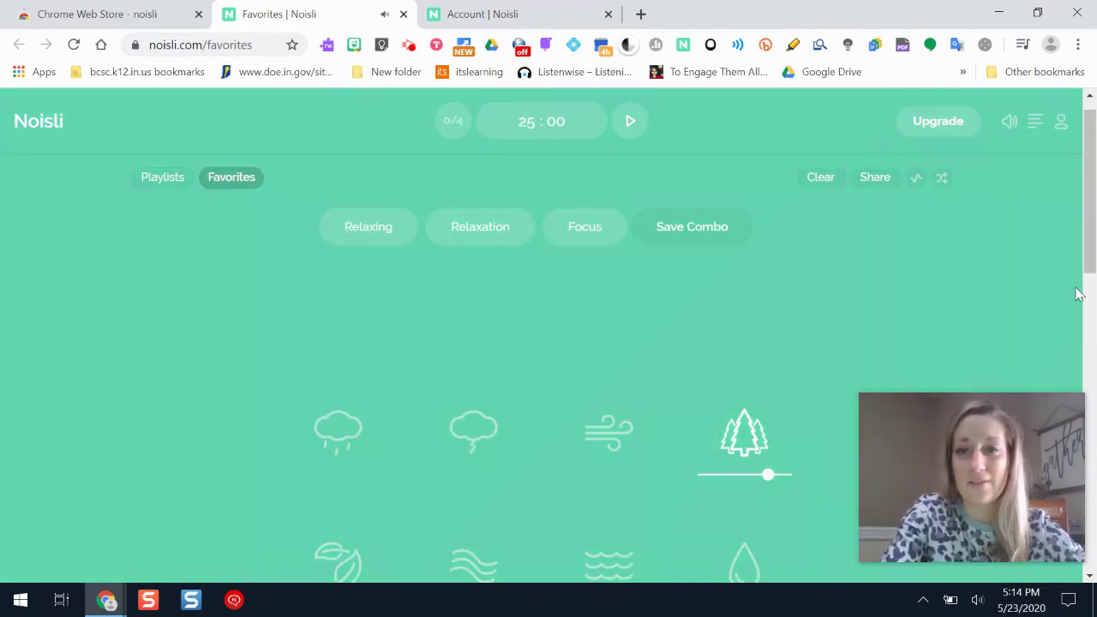
mouse_move(1088, 158)
left_mouse_down()
mouse_move(1095, 465)
mouse_move(1092, 158)
left_mouse_up()
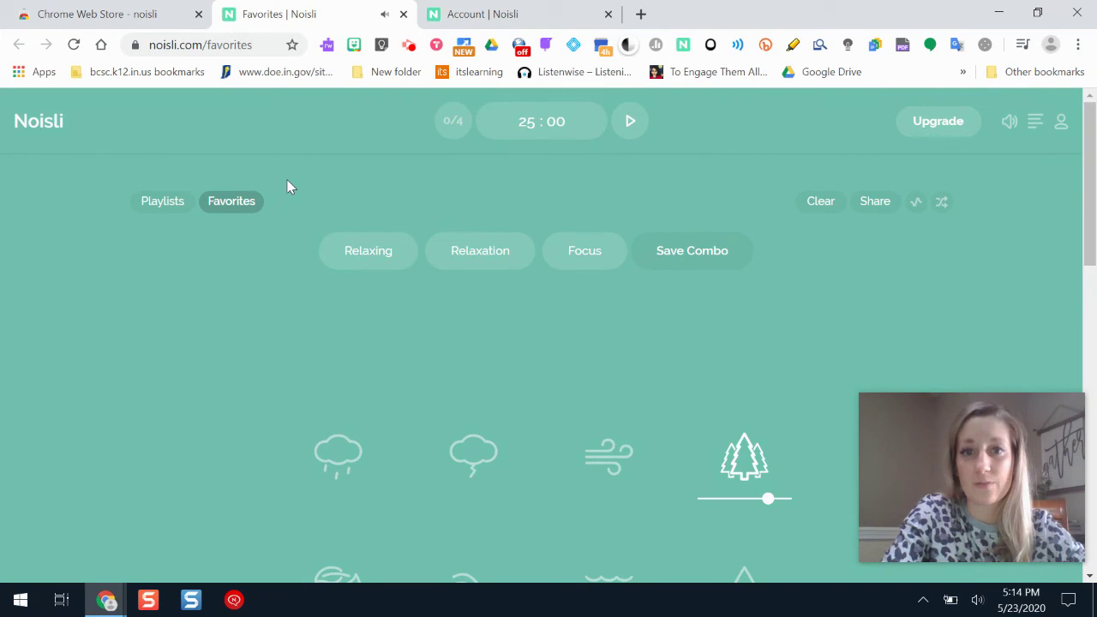
- Save the new mix as the 'Outdoor Coffee Shop' combo
left_click(702, 251)
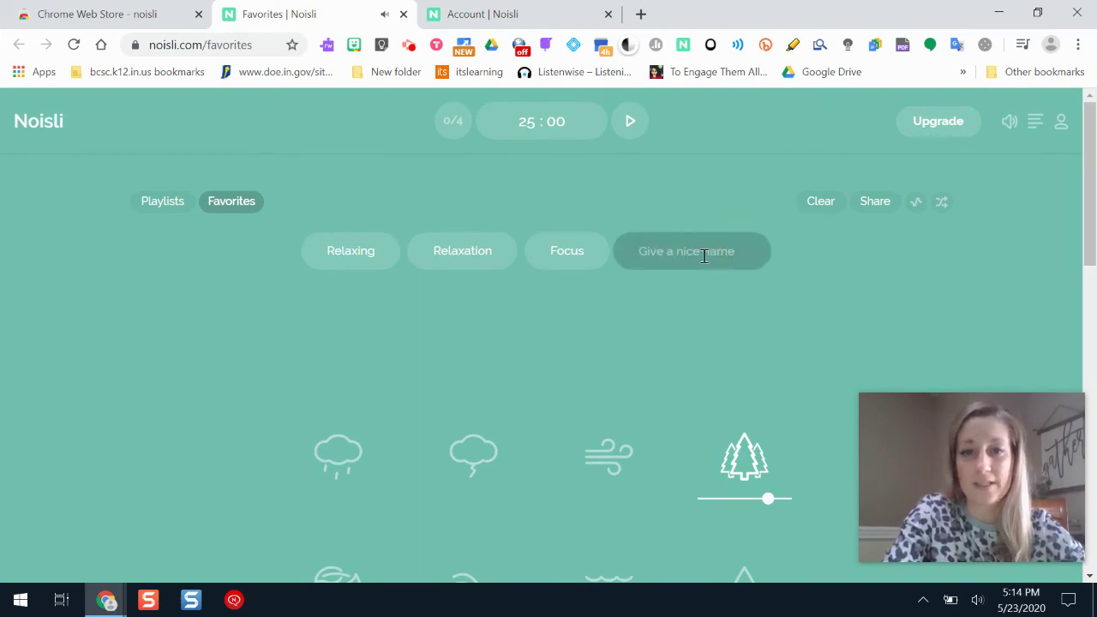
type("OUTS")
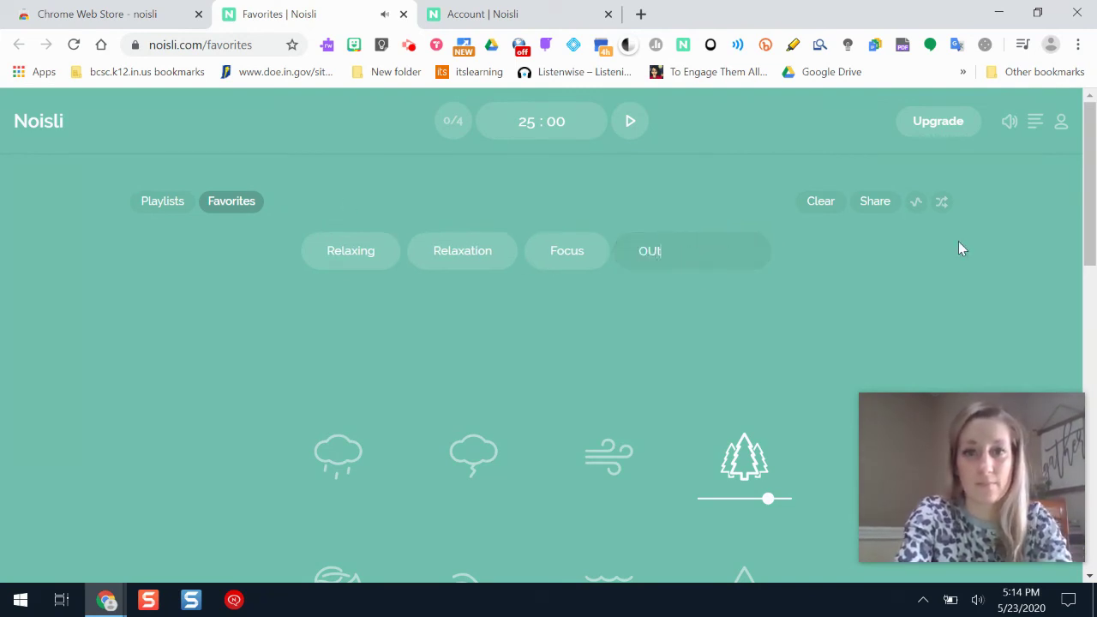
key("BackSpace")
key("BackSpace")
key("BackSpace")
type("utdoor")
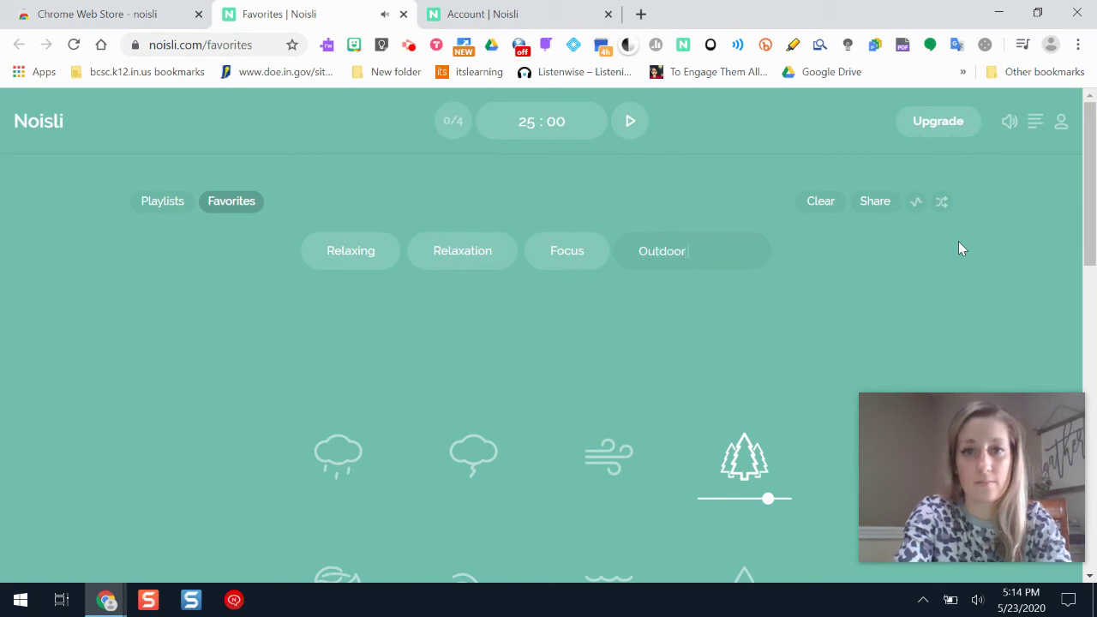
type(" Coffee Shop")
key("Return")
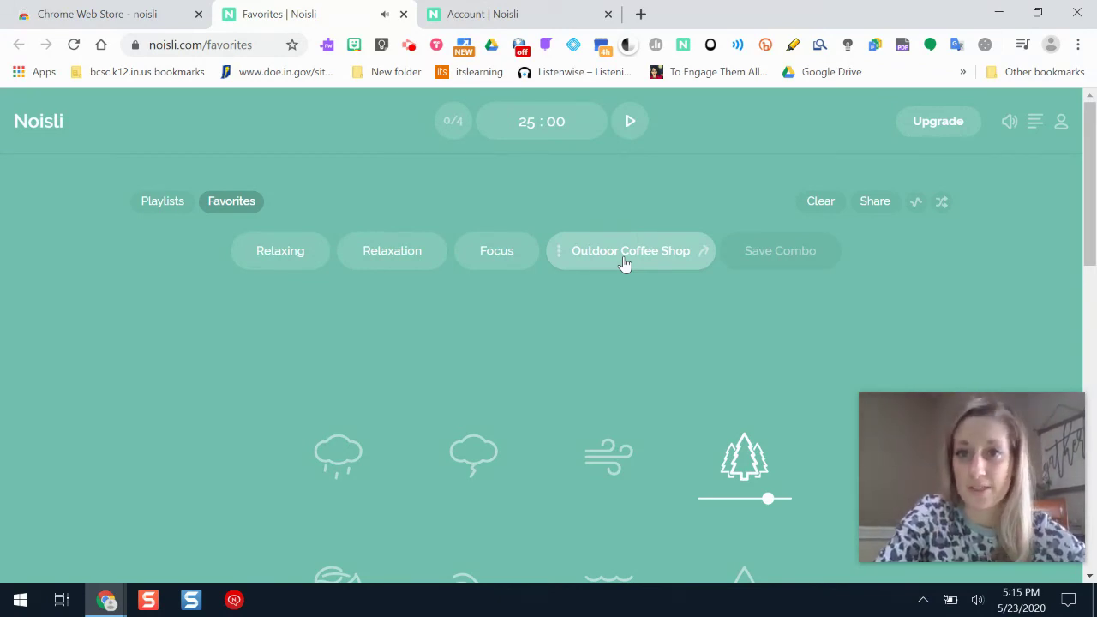
- Browse the Playlists carousel forward to the Sleep, Studying and Writing playlists
left_click(162, 209)
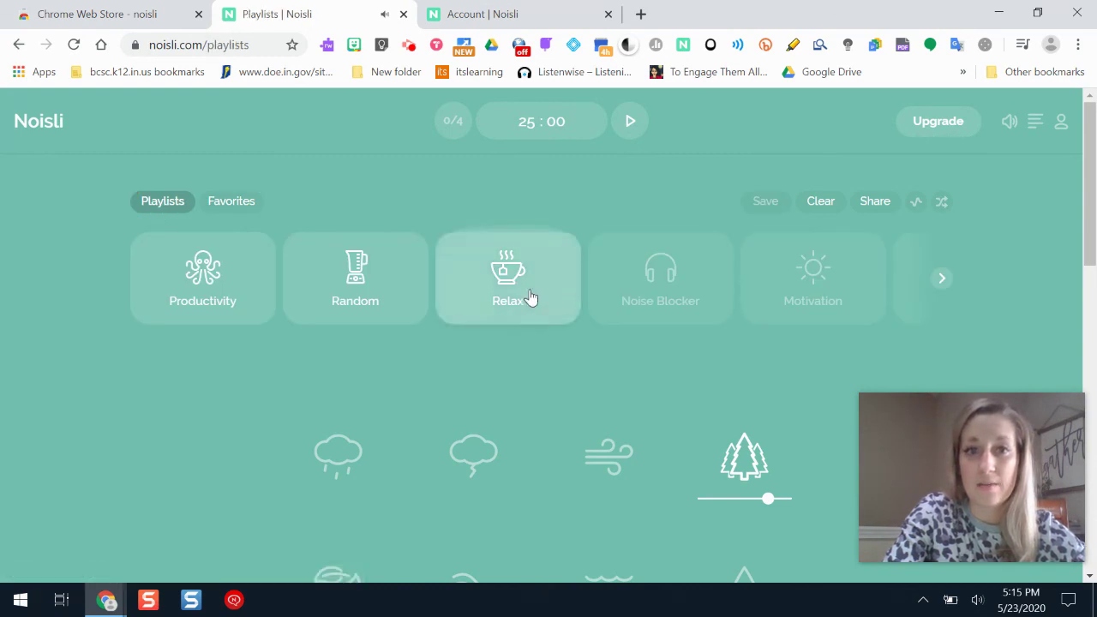
left_click(941, 282)
left_click(941, 282)
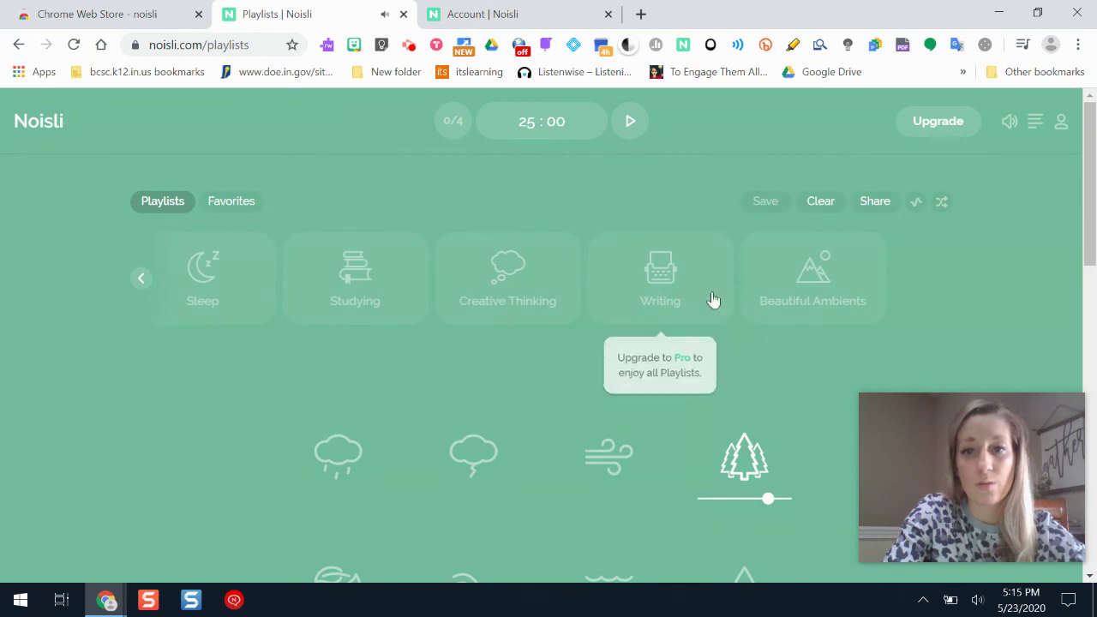